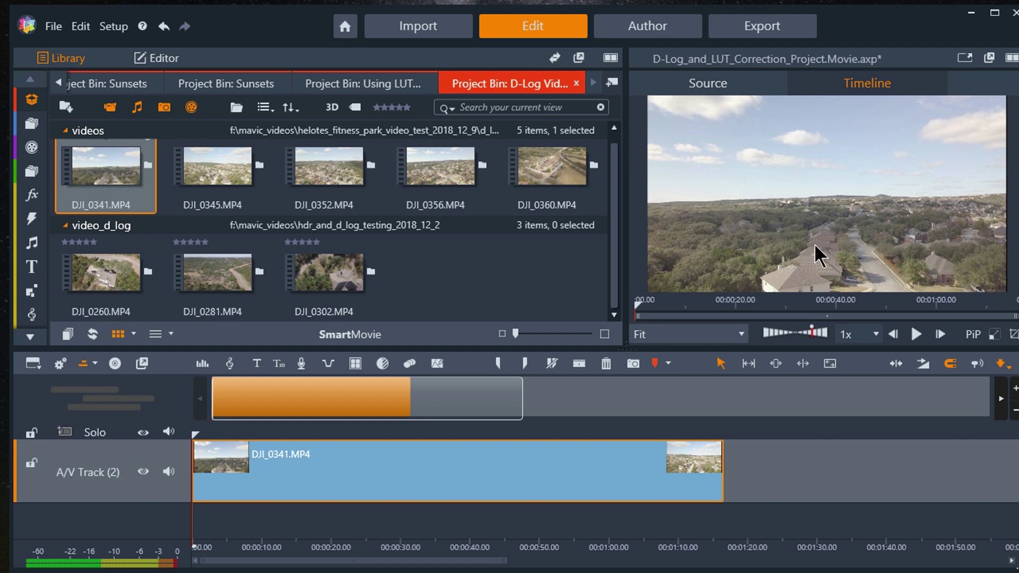
# Step: Open the Basic color grading settings of the DJI_0341.MP4 clip and look through its white balance, tone and LUT controls
pyautogui.click(162, 59)
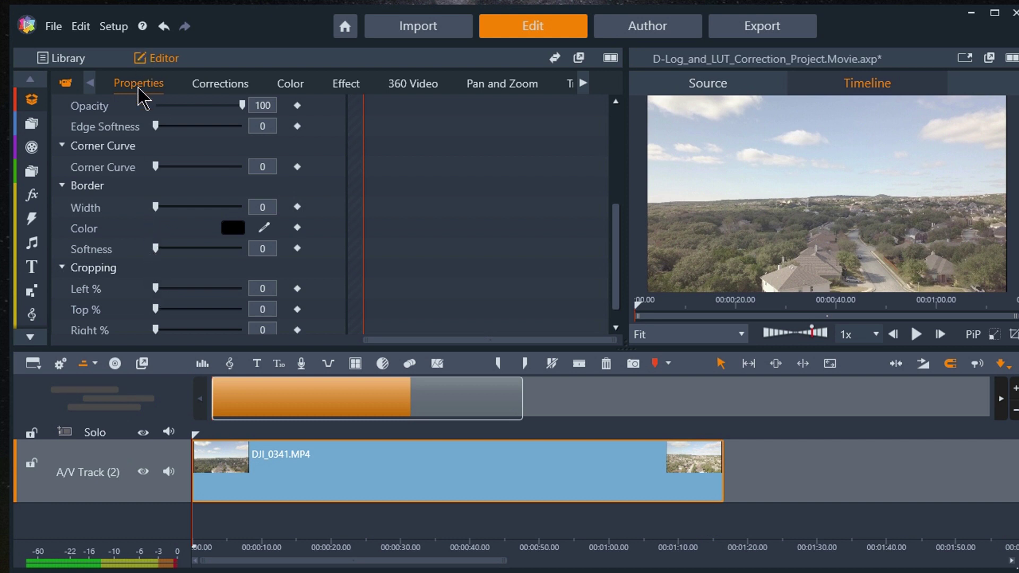
pyautogui.click(291, 84)
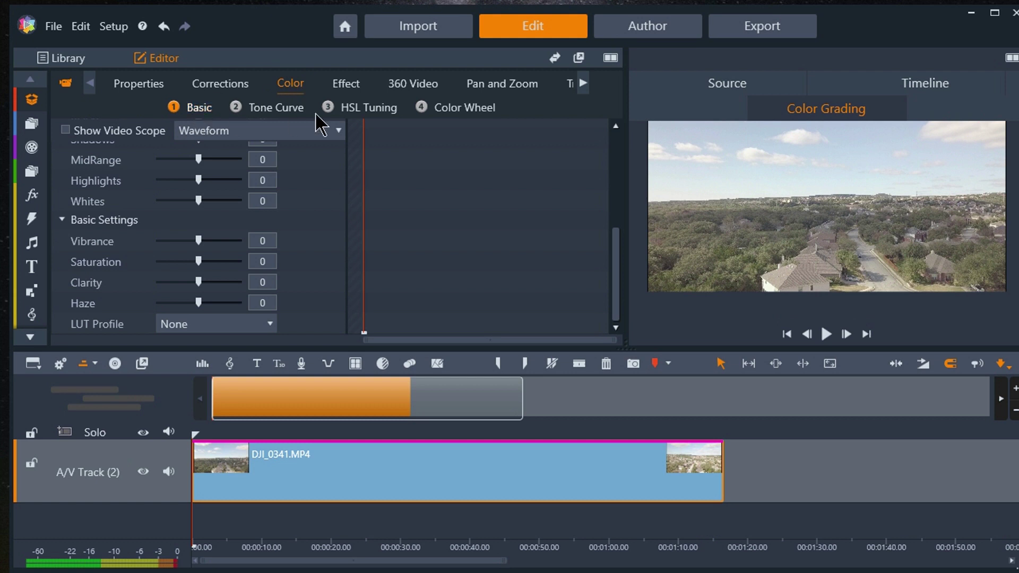
pyautogui.moveTo(621, 275); pyautogui.dragTo(625, 158)
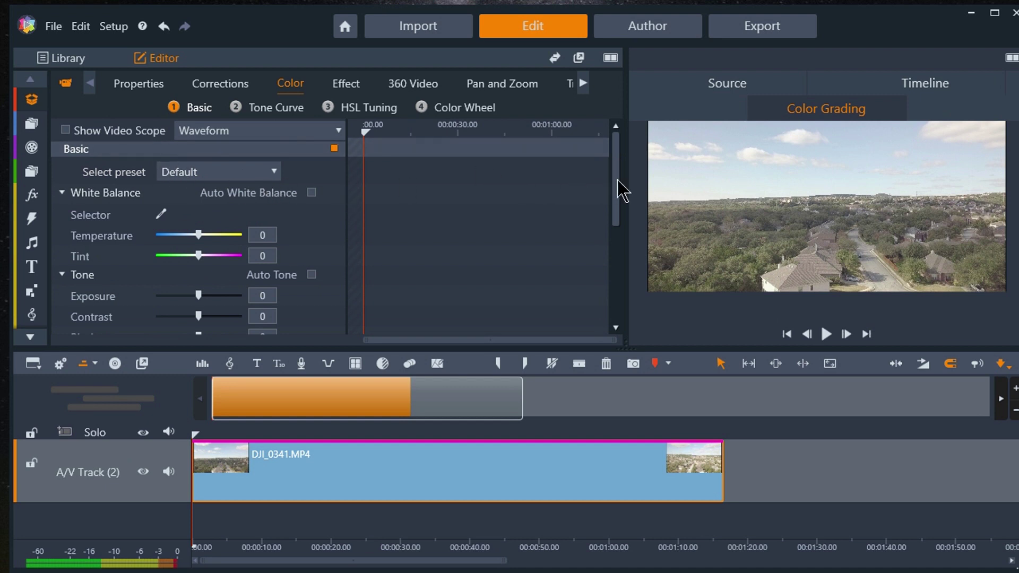
pyautogui.moveTo(618, 182); pyautogui.dragTo(614, 302)
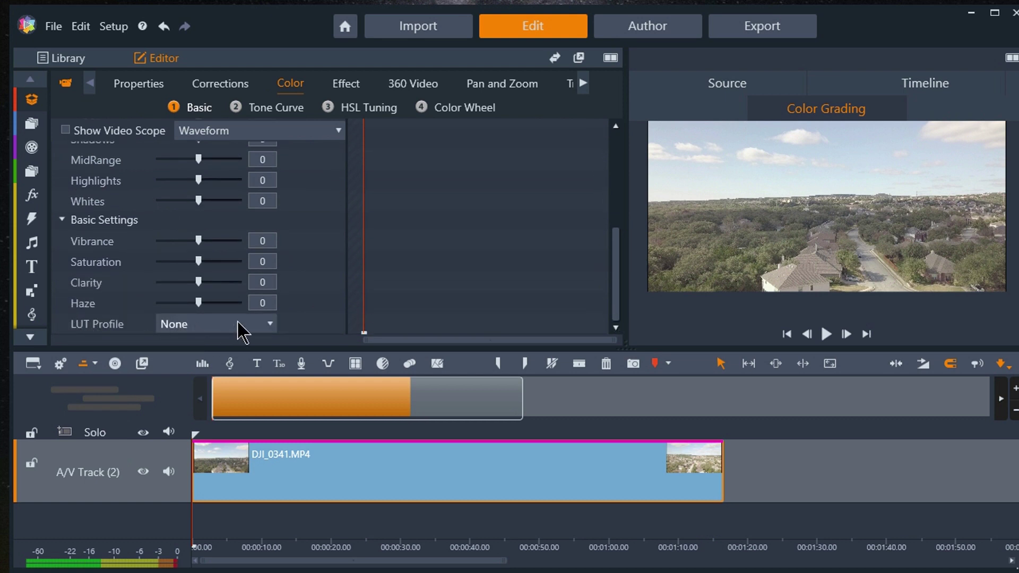
# Step: Load "ICARUS DJI MAVIC PRO D-LOG Daylight flat.cube" from F:\LUTS_Purchased\ICARUS\d_LOG_LUTS\64 as the clip's LUT profile
pyautogui.click(271, 326)
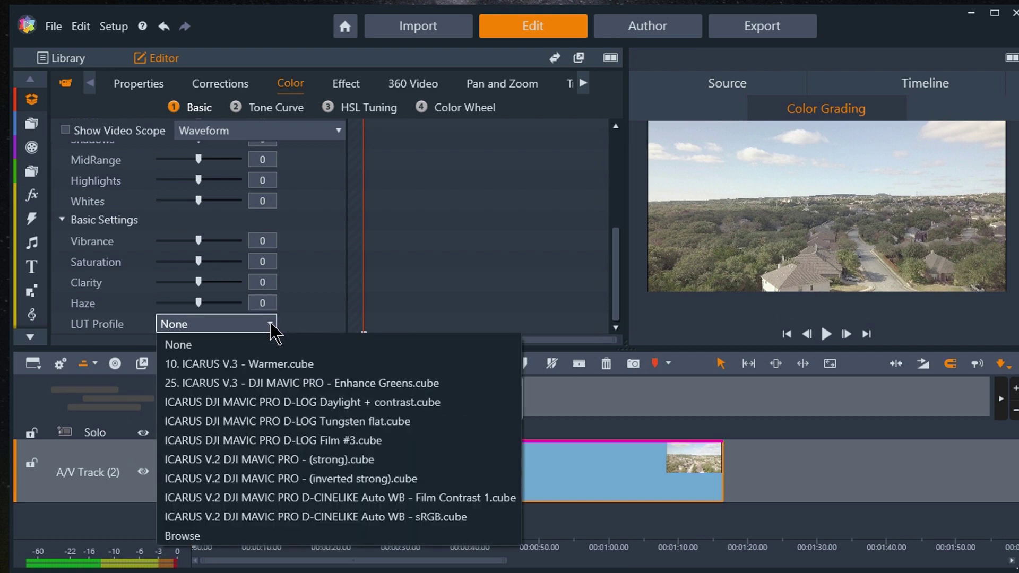
pyautogui.click(223, 537)
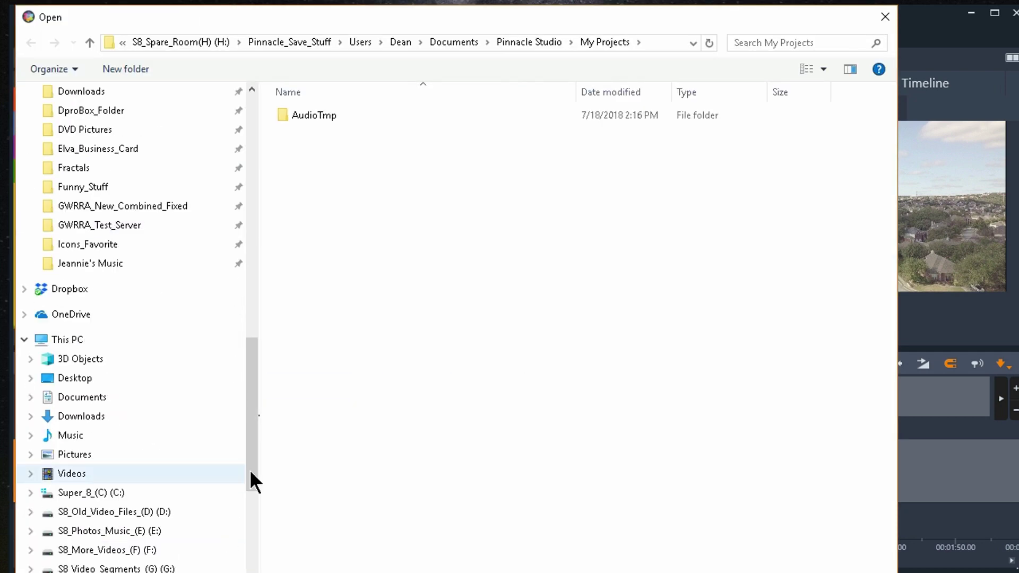
pyautogui.click(230, 531)
pyautogui.doubleClick(349, 262)
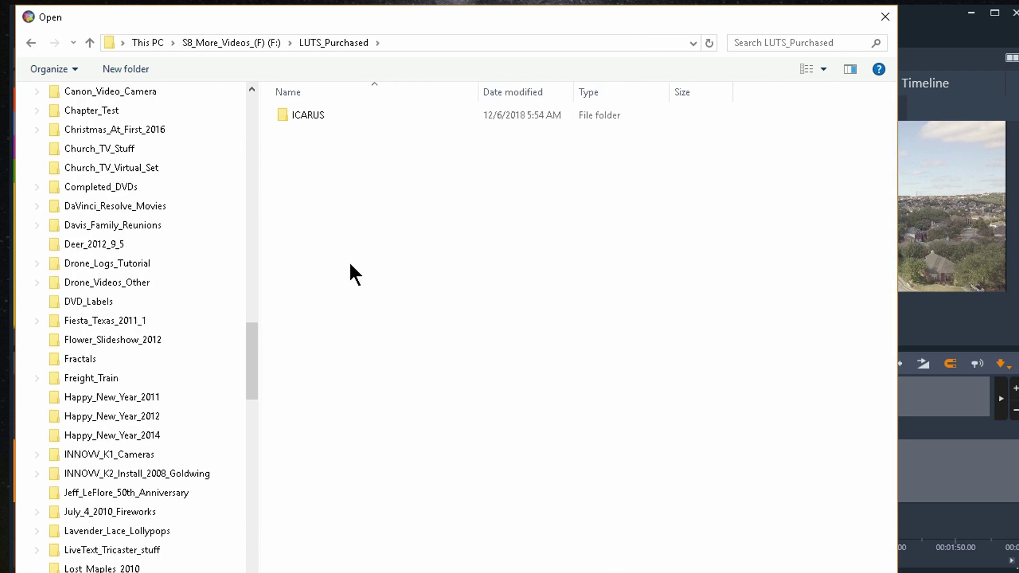
pyautogui.doubleClick(289, 113)
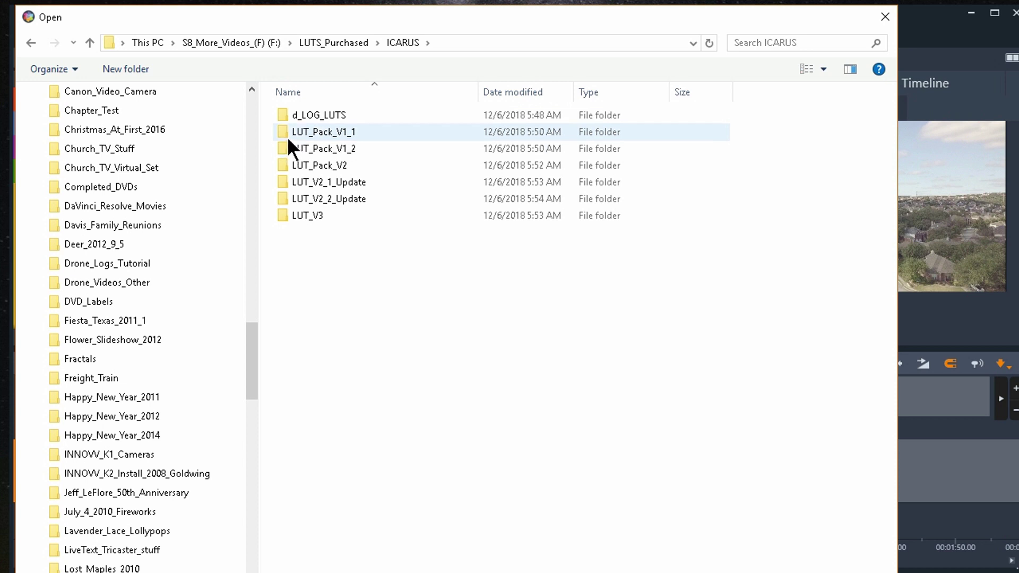
pyautogui.click(291, 115)
pyautogui.doubleClick(291, 114)
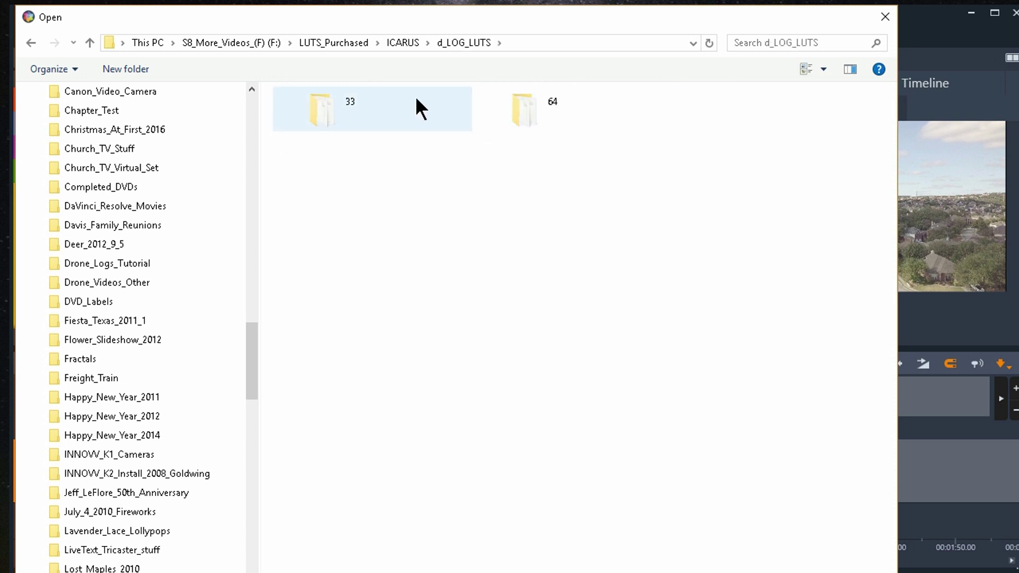
pyautogui.doubleClick(546, 111)
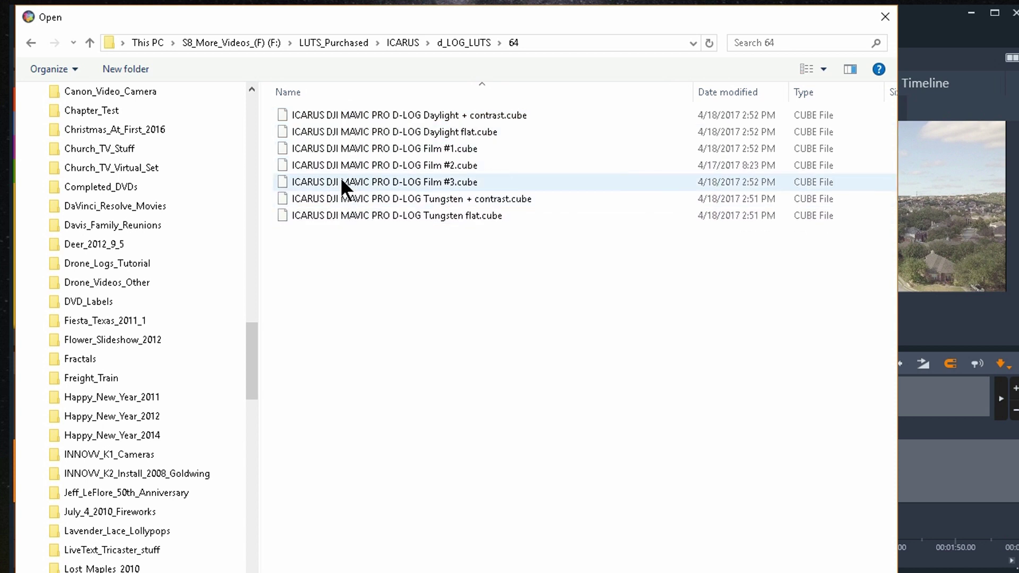
pyautogui.click(345, 131)
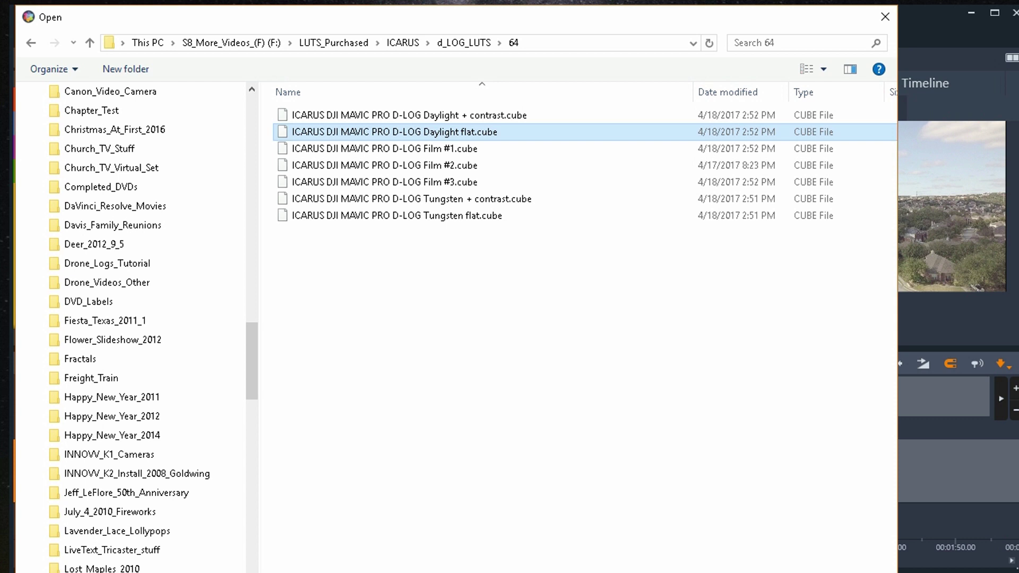
pyautogui.press('Return')
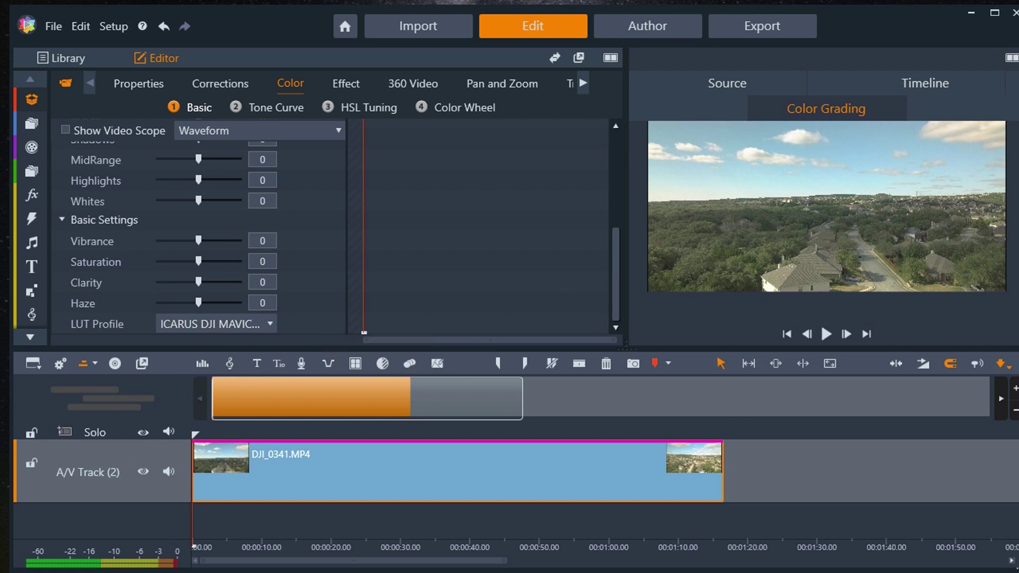
# Step: Compare the LUT-corrected clip side by side with its source, and turn on the Waveform video scope
pyautogui.click(1013, 58)
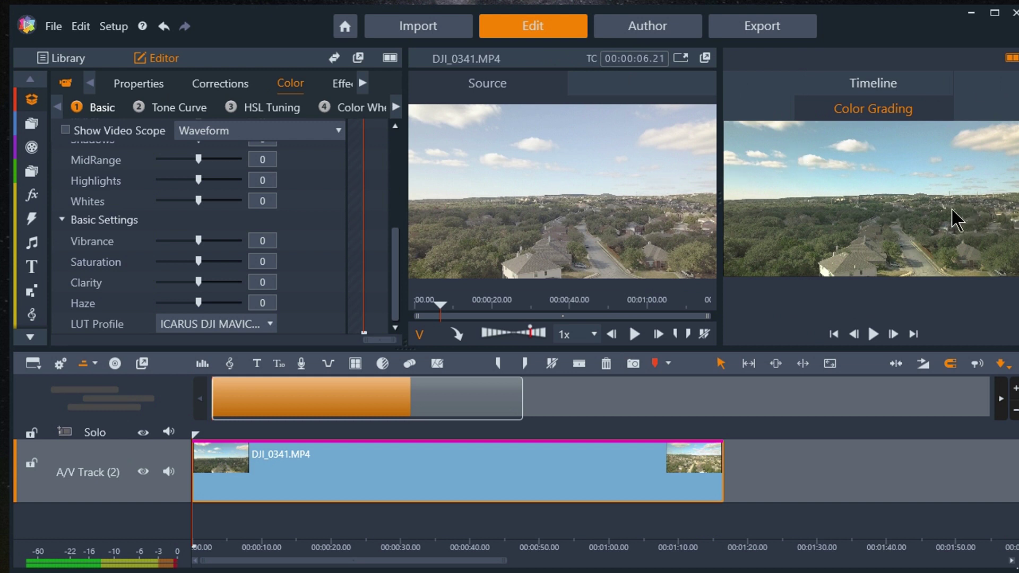
pyautogui.click(1012, 60)
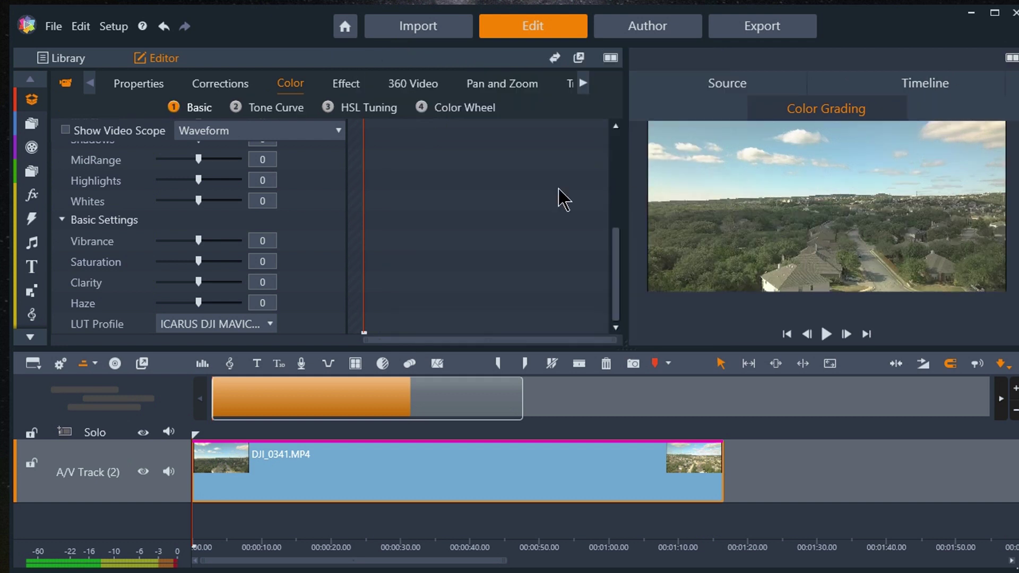
pyautogui.click(329, 133)
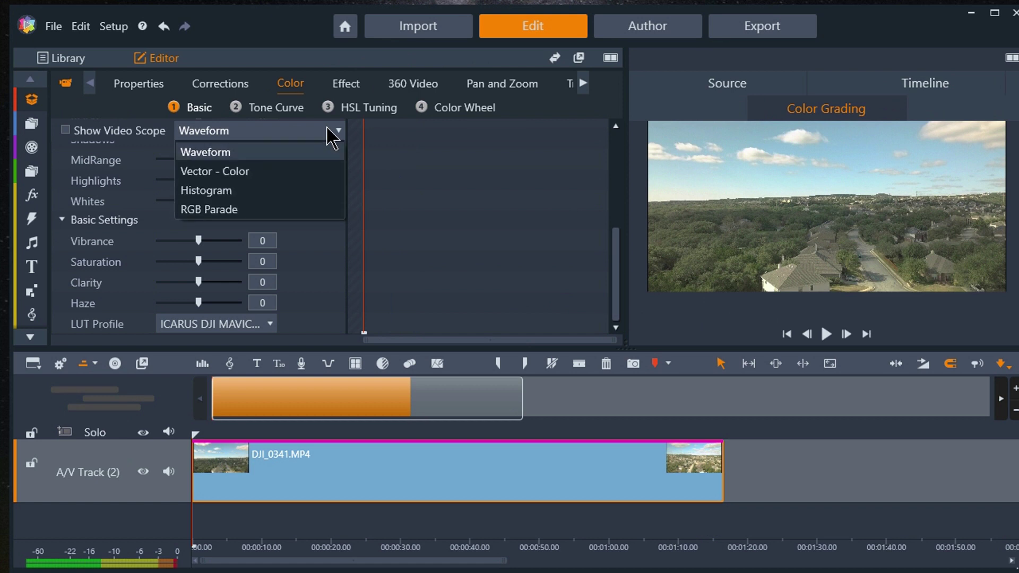
pyautogui.click(309, 156)
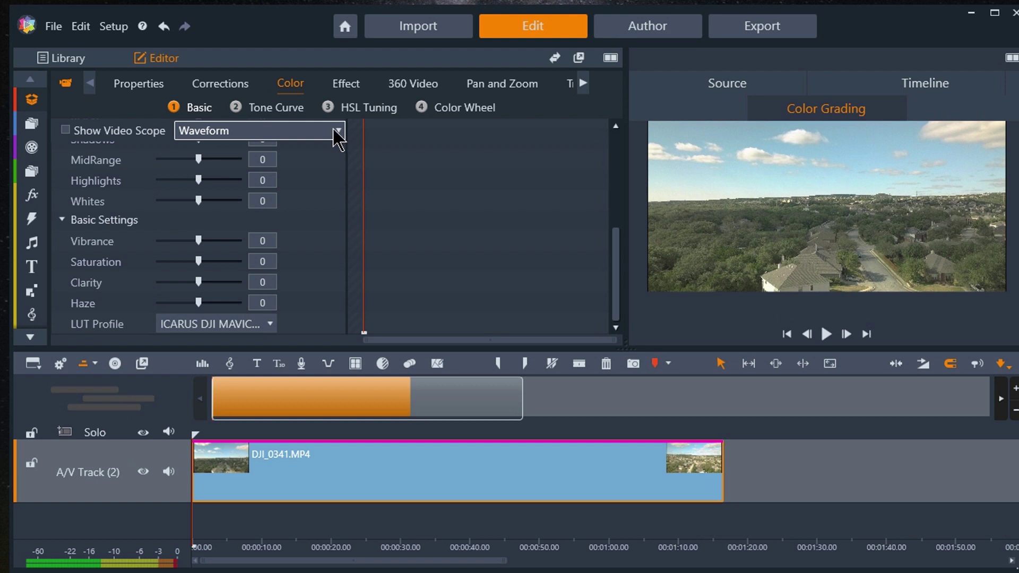
pyautogui.click(66, 130)
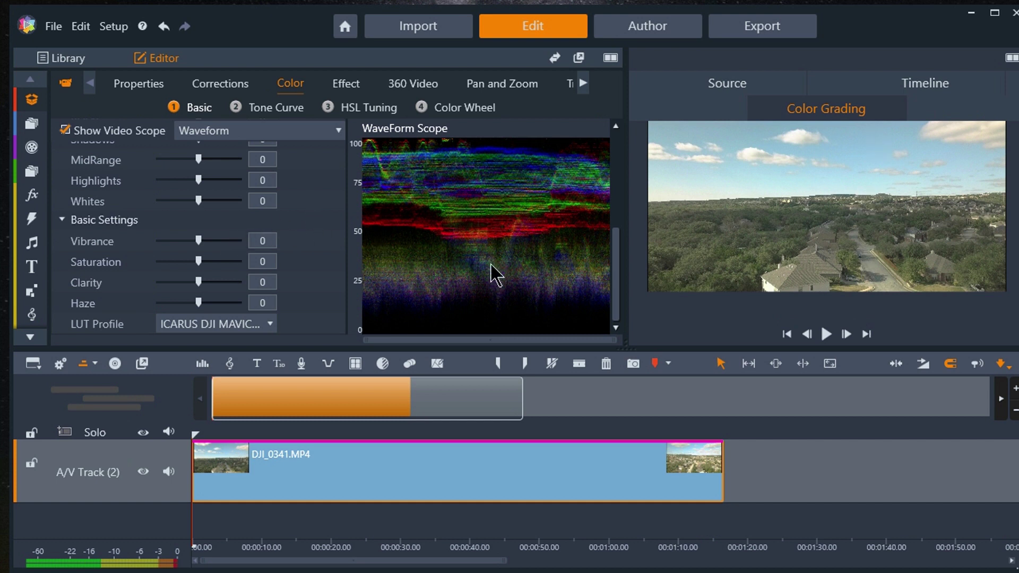
# Step: Adjust the clip's tone against the waveform, setting Blacks to -72 and Whites to -69
pyautogui.moveTo(616, 276); pyautogui.dragTo(614, 212)
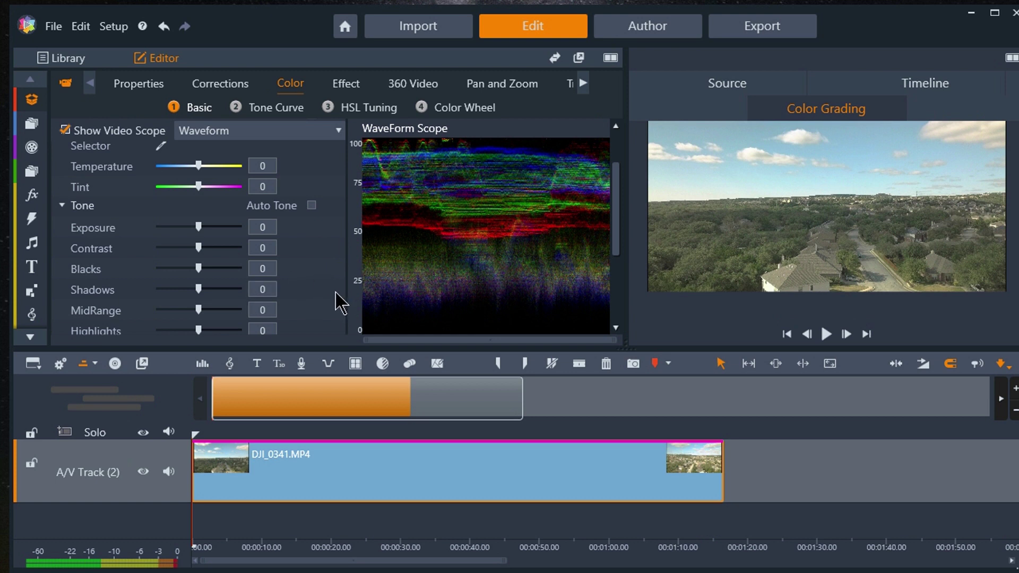
pyautogui.click(616, 328)
pyautogui.click(616, 328)
pyautogui.click(615, 328)
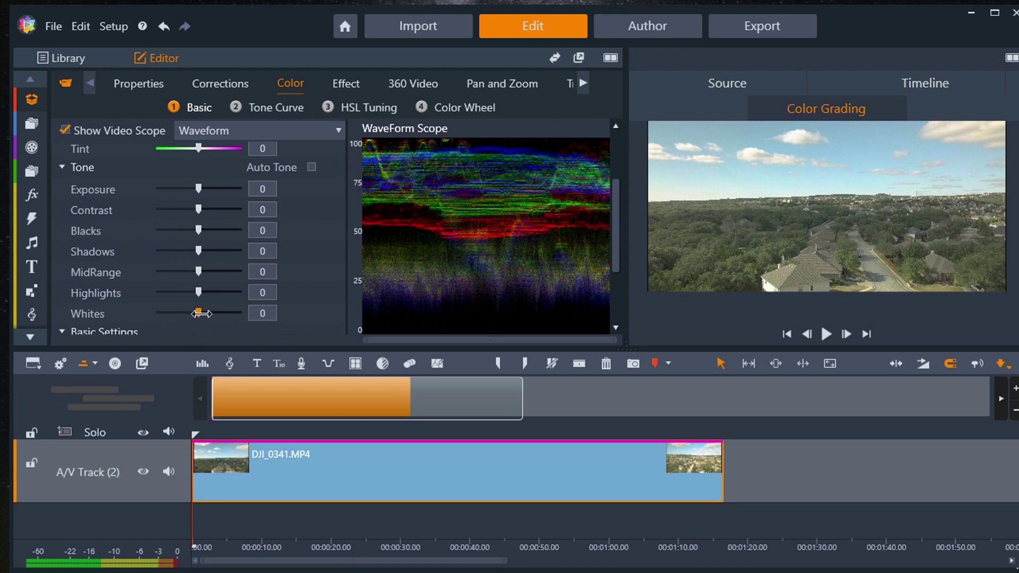
pyautogui.moveTo(197, 314); pyautogui.dragTo(151, 321)
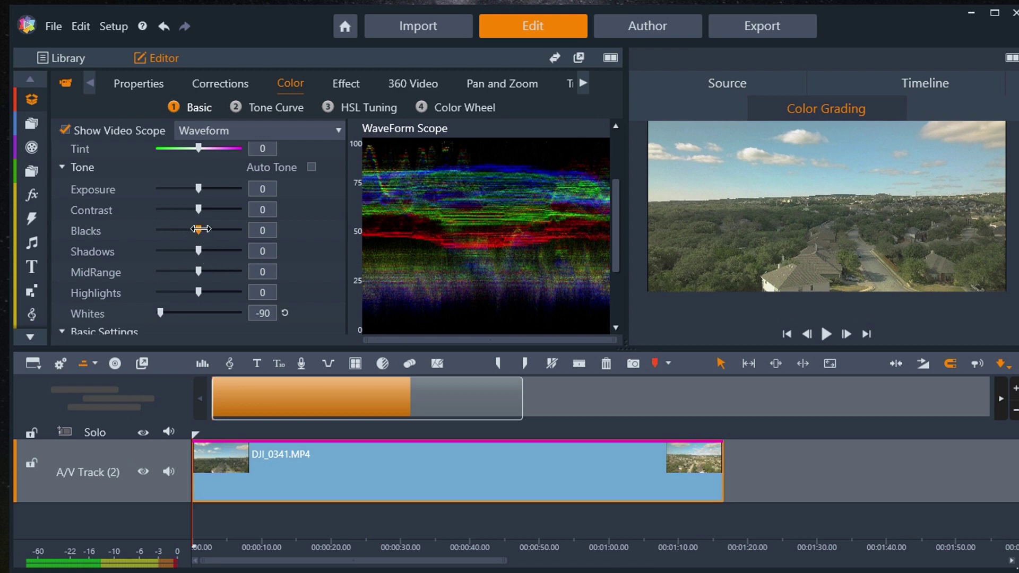
pyautogui.moveTo(192, 228); pyautogui.dragTo(159, 230)
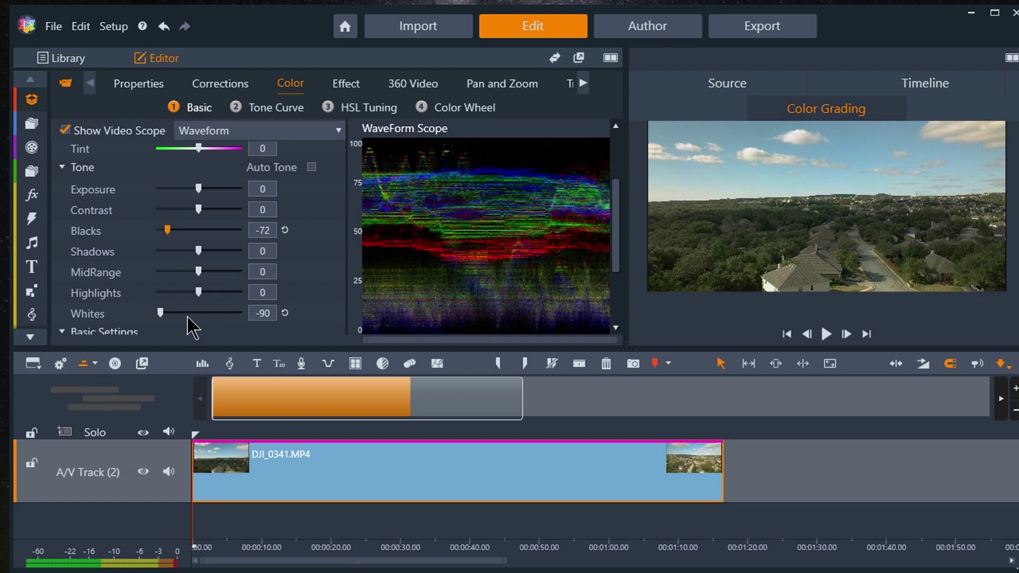
pyautogui.moveTo(160, 313); pyautogui.dragTo(173, 313)
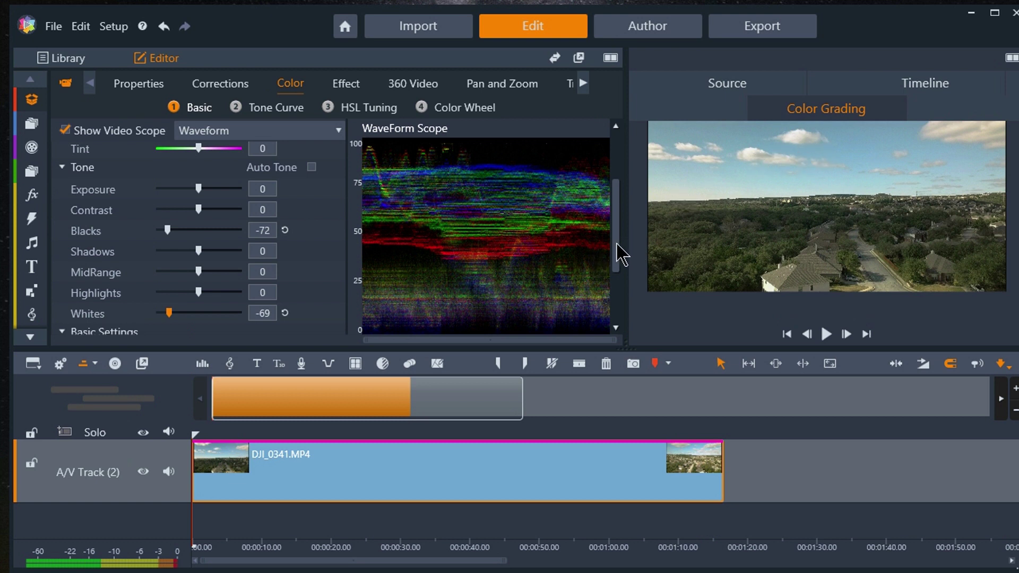
# Step: Set Vibrance to 15, Saturation to 22 and Clarity to 26, and compare the graded clip side by side with its source
pyautogui.moveTo(619, 255); pyautogui.dragTo(605, 295)
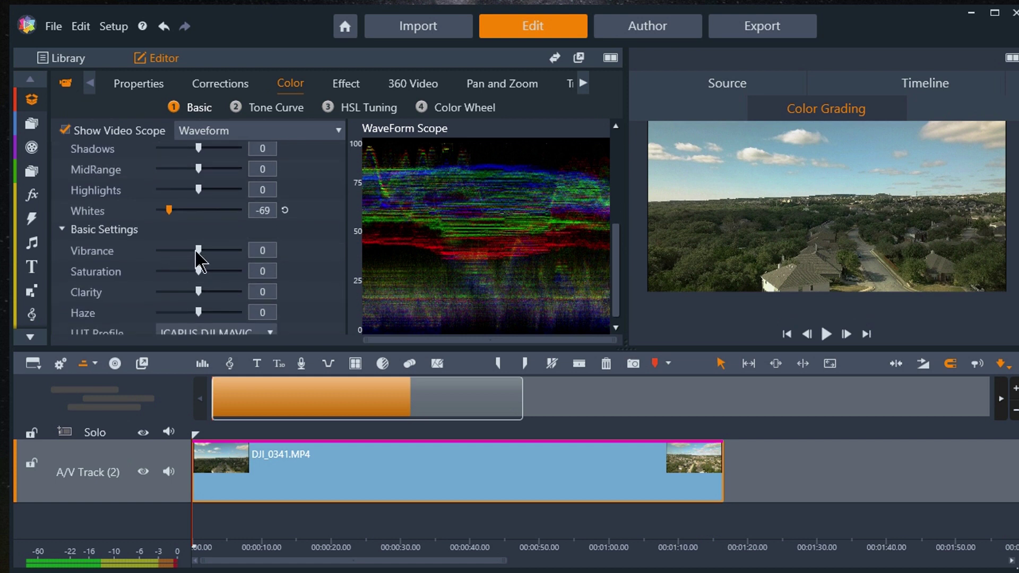
pyautogui.moveTo(203, 250); pyautogui.dragTo(210, 250)
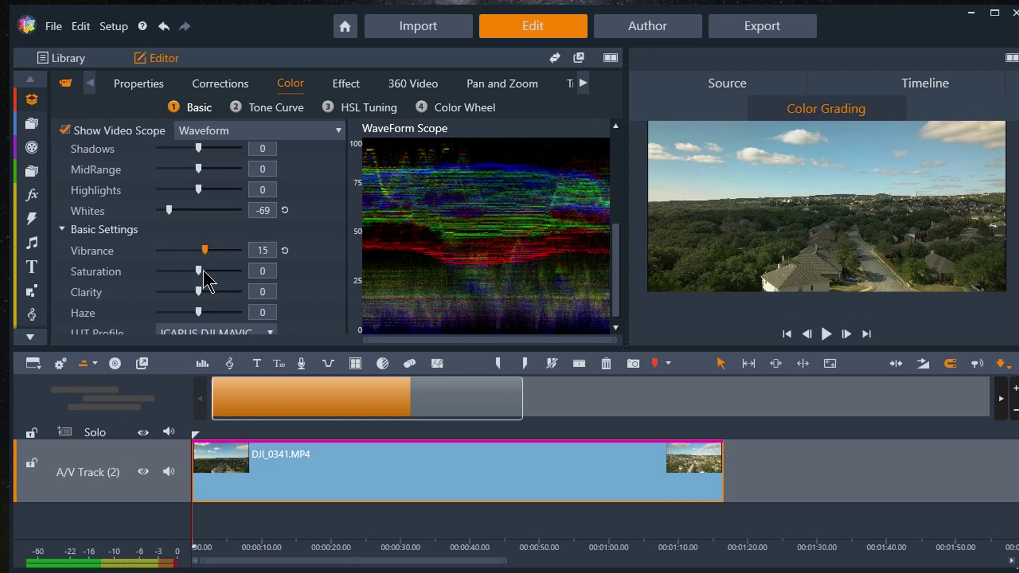
pyautogui.moveTo(206, 271); pyautogui.dragTo(208, 272)
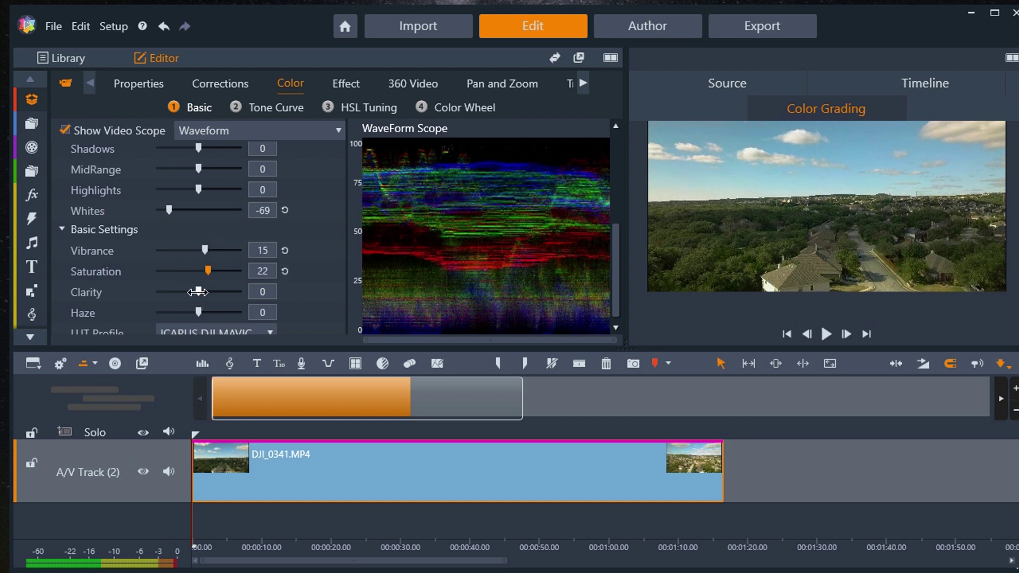
pyautogui.moveTo(211, 292); pyautogui.dragTo(214, 291)
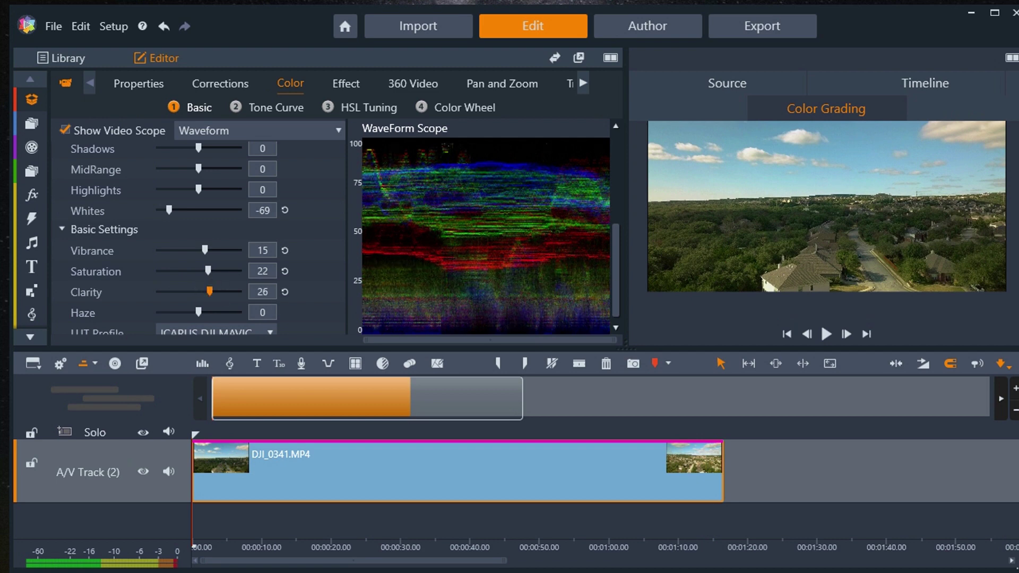
pyautogui.click(1012, 58)
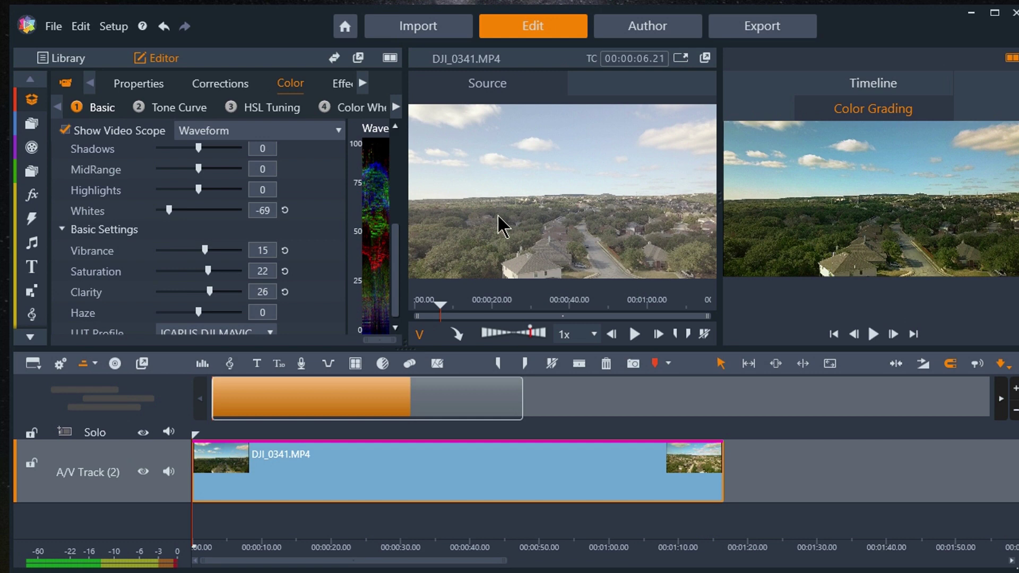
pyautogui.click(1012, 59)
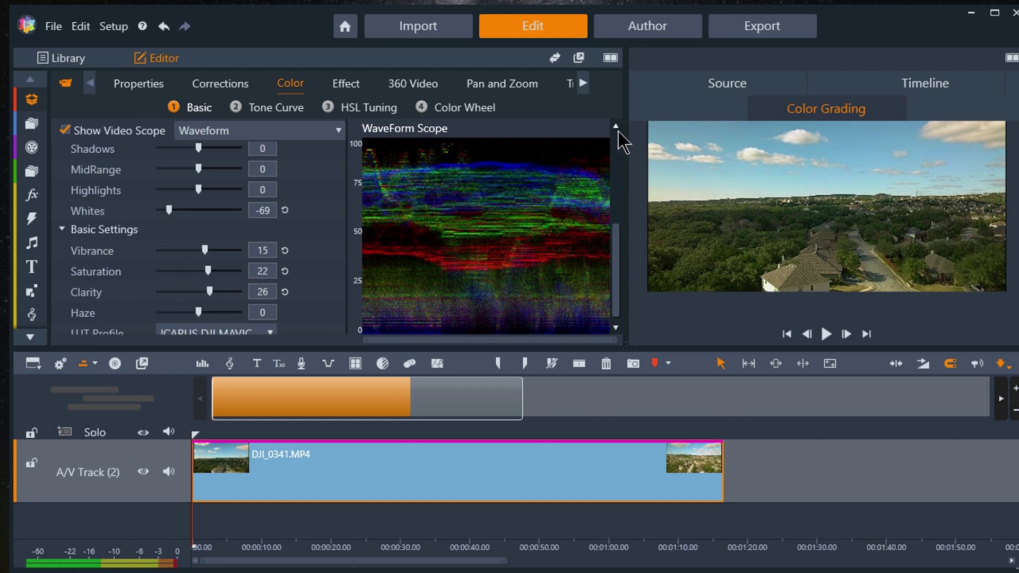
# Step: Examine the graded clip in the Vector - Color, Histogram and RGB Parade scopes, and return to the Waveform scope
pyautogui.click(339, 131)
pyautogui.click(304, 170)
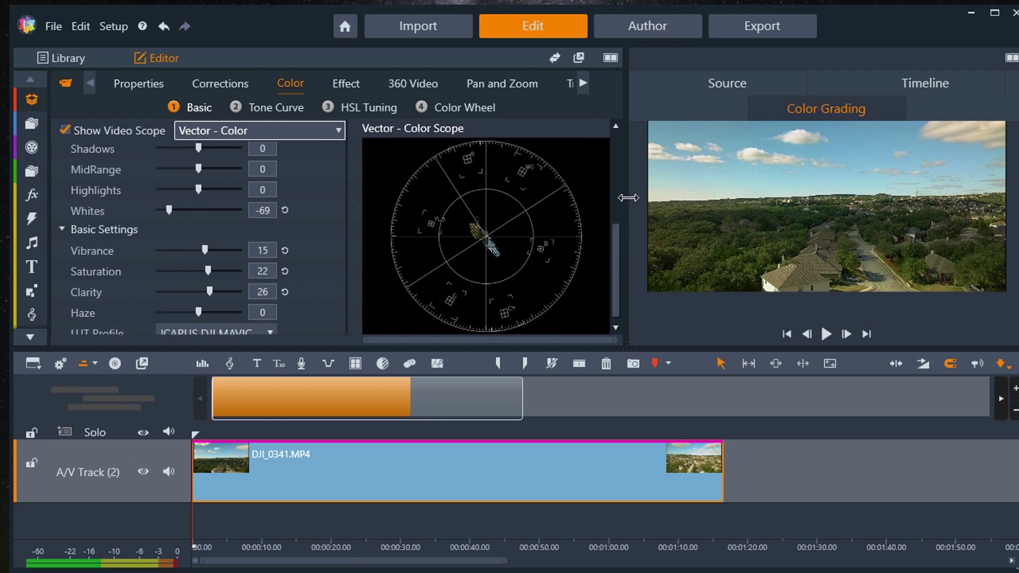
pyautogui.moveTo(629, 198)
pyautogui.mouseDown()
pyautogui.moveTo(587, 198)
pyautogui.moveTo(624, 200)
pyautogui.mouseUp()
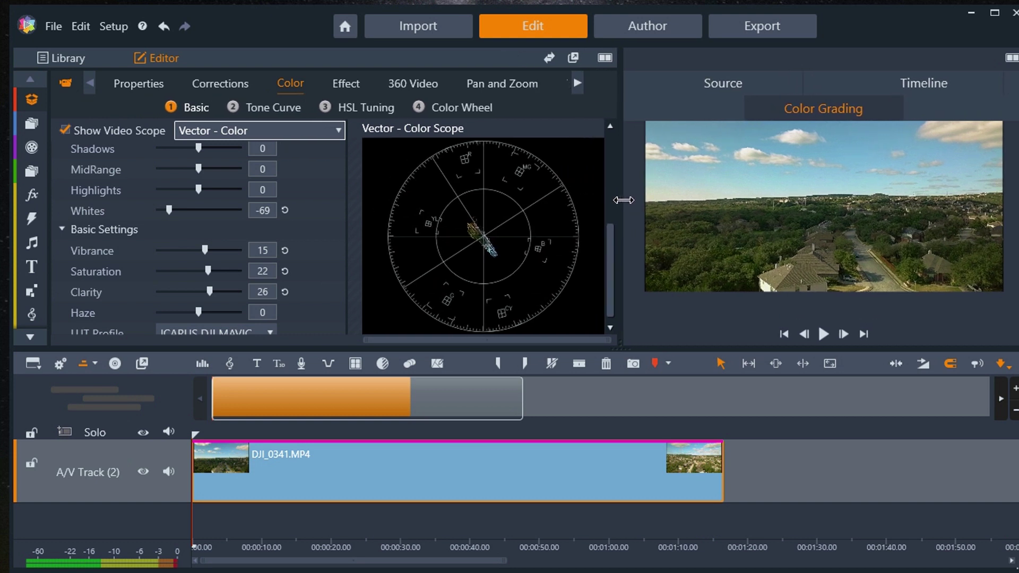
pyautogui.click(338, 131)
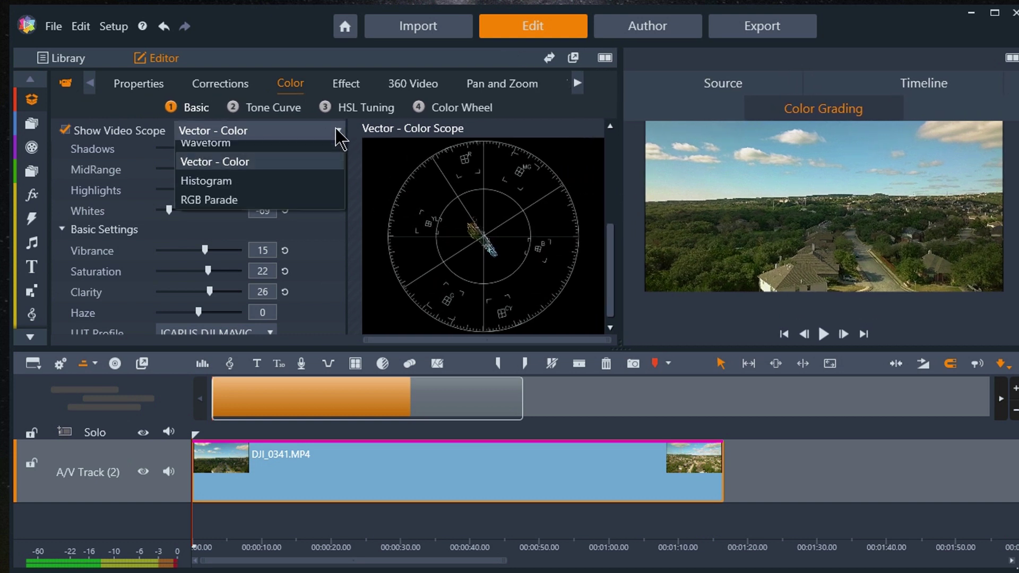
pyautogui.click(254, 190)
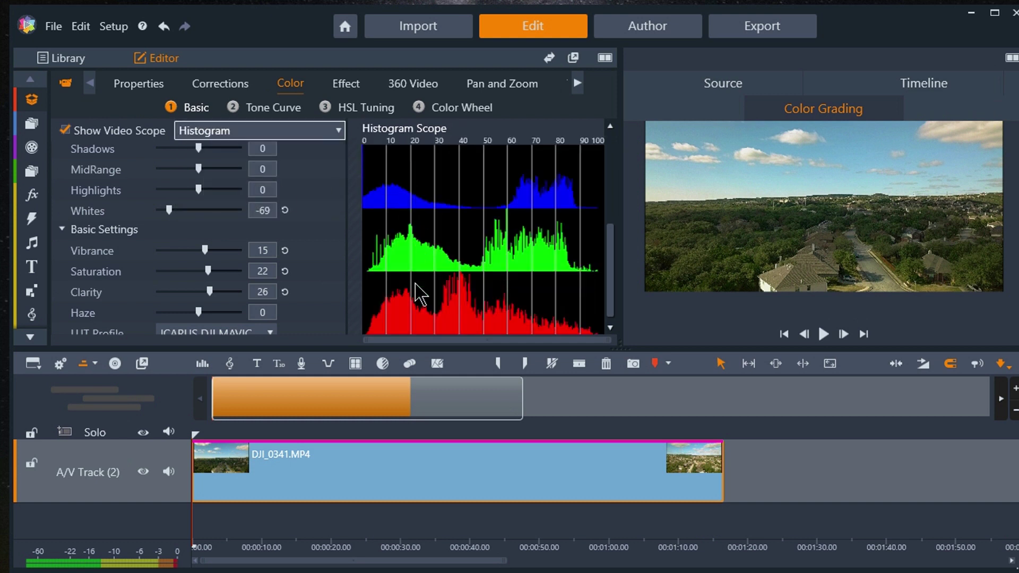
pyautogui.click(338, 109)
pyautogui.click(338, 131)
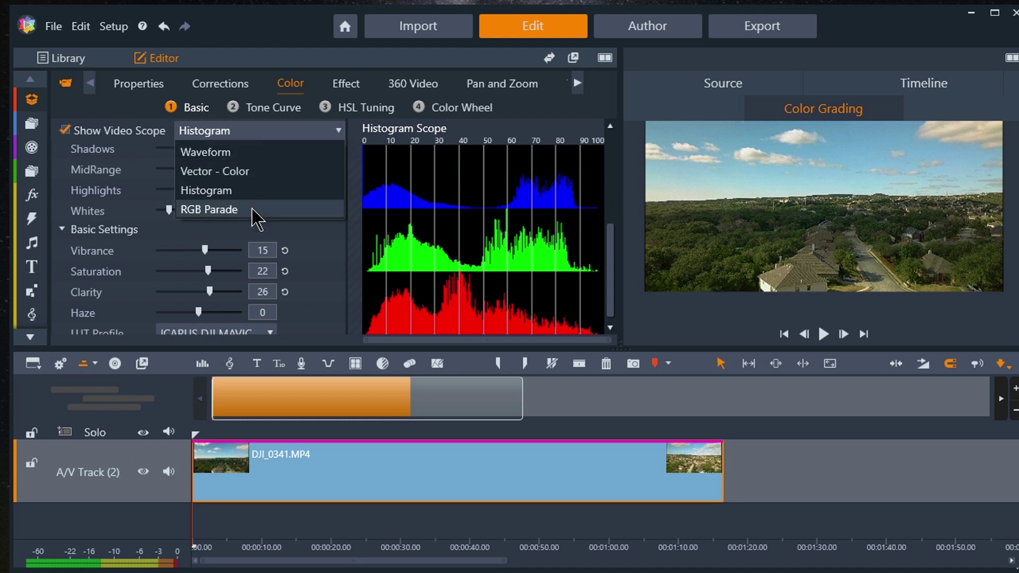
pyautogui.click(253, 210)
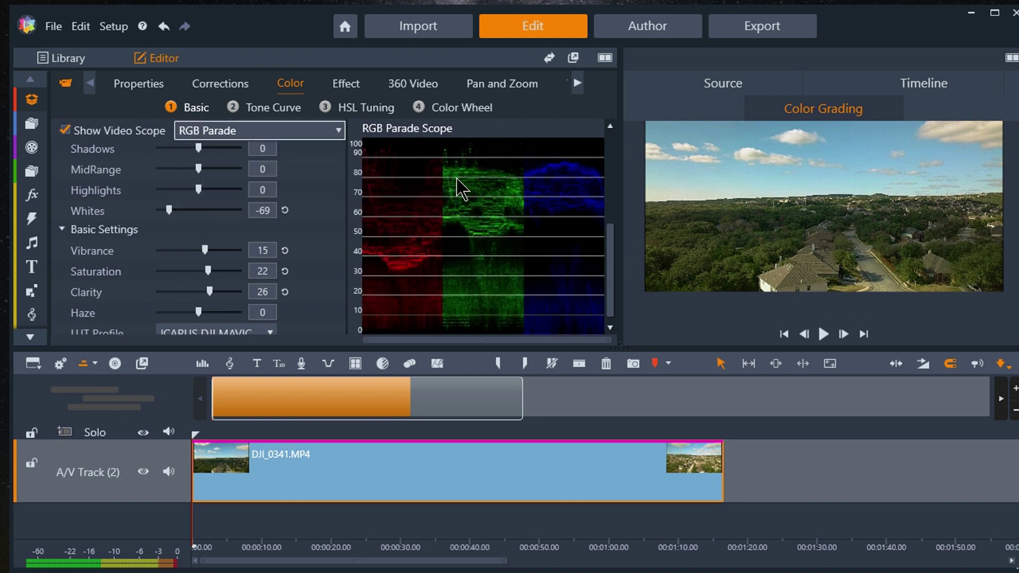
pyautogui.click(339, 131)
pyautogui.click(294, 153)
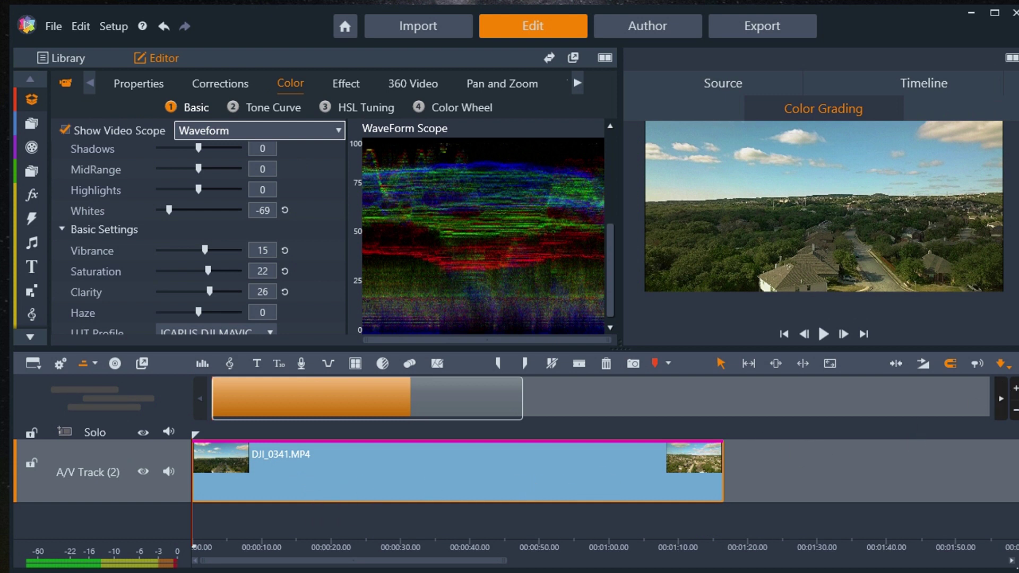
# Step: Compare the source and graded footage side by side, play the graded clip briefly, and return to the Color Grading preview
pyautogui.click(1010, 58)
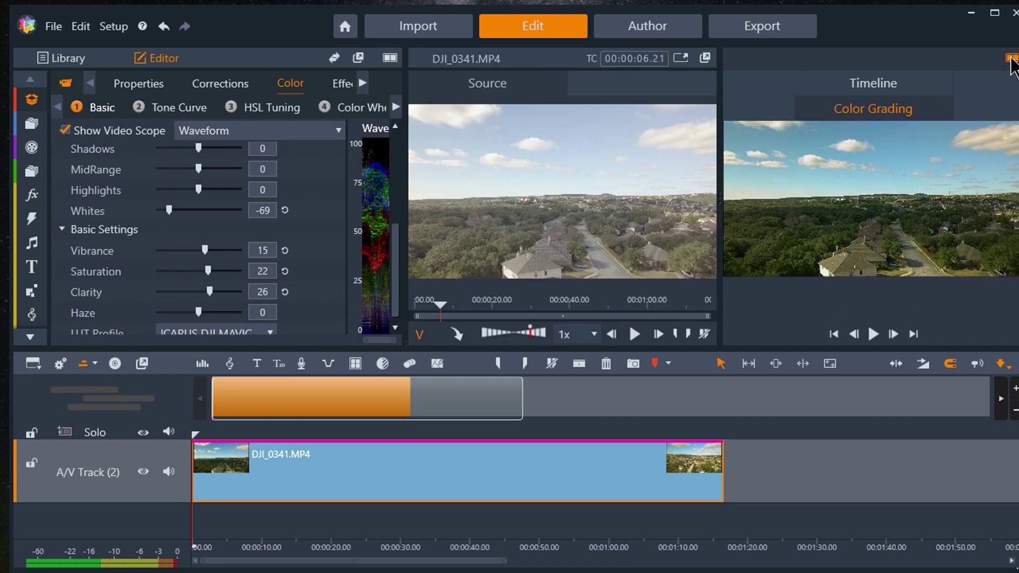
pyautogui.click(1012, 60)
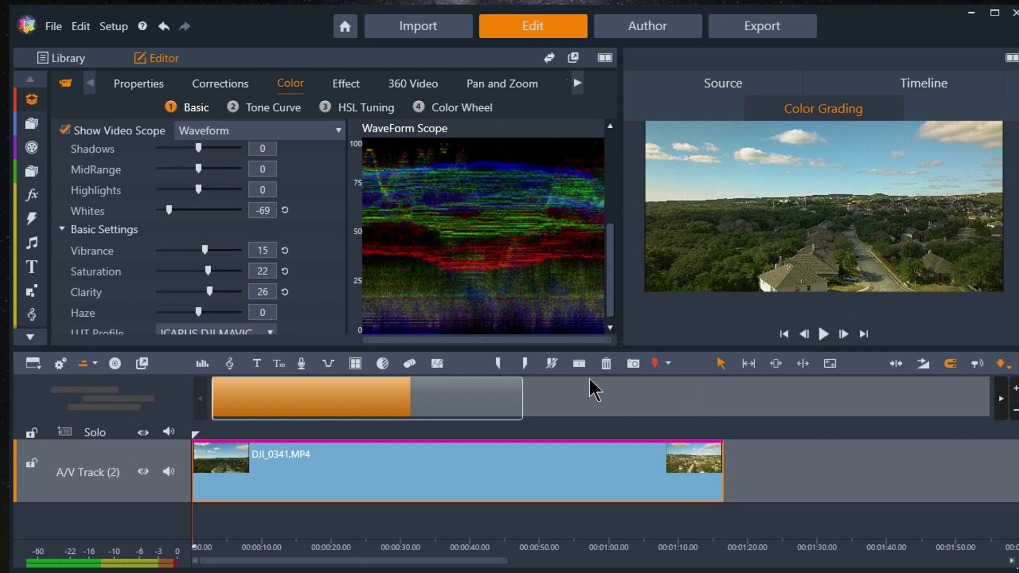
pyautogui.click(823, 334)
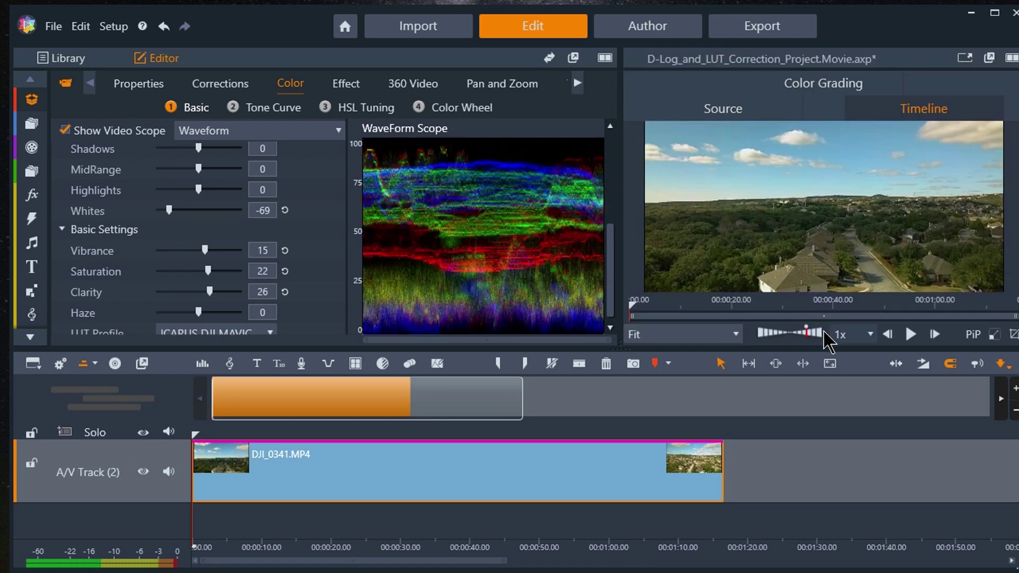
pyautogui.click(812, 93)
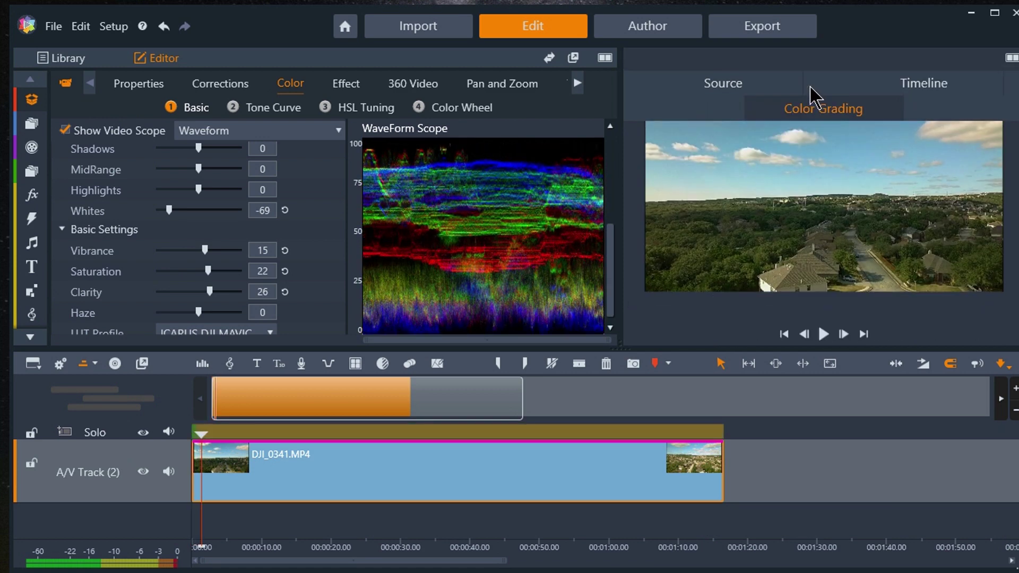